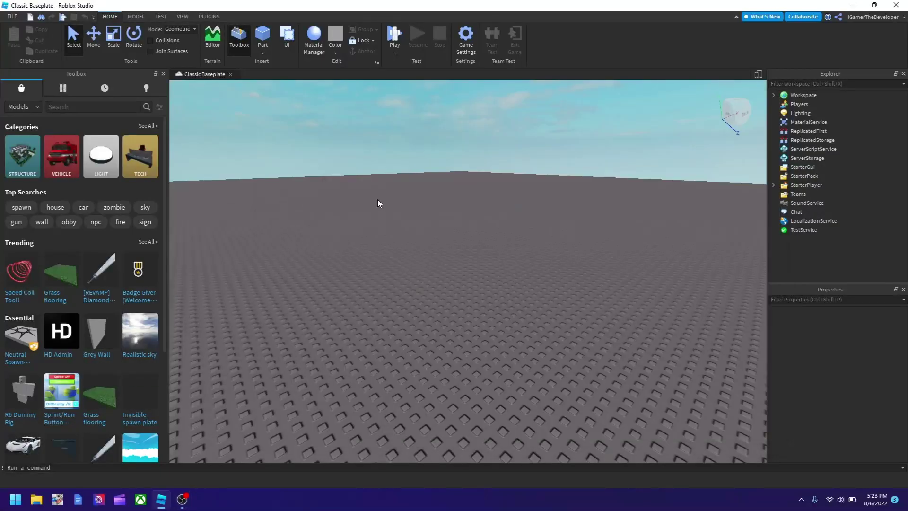
Search the Toolbox for "map" and insert the Small backrooms model onto the baseplate
right_click_drag(378, 199, 376, 195)
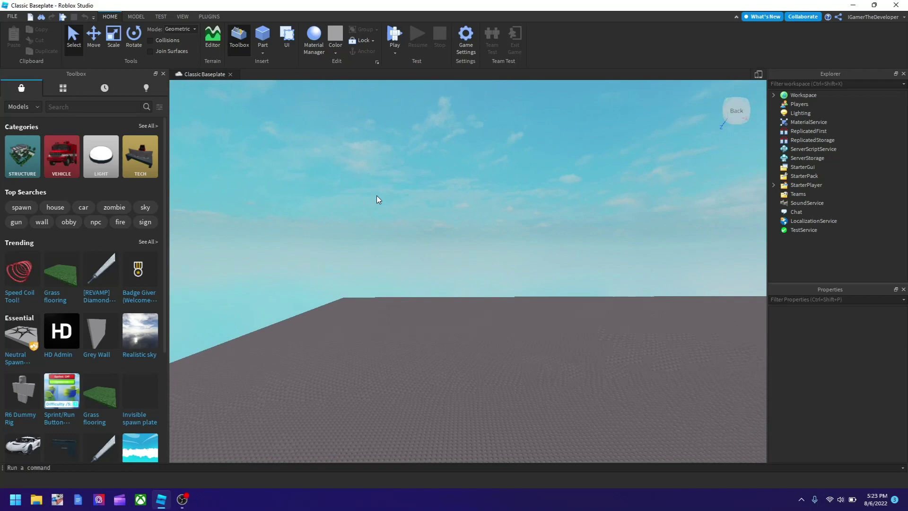
right_click_drag(387, 196, 398, 199)
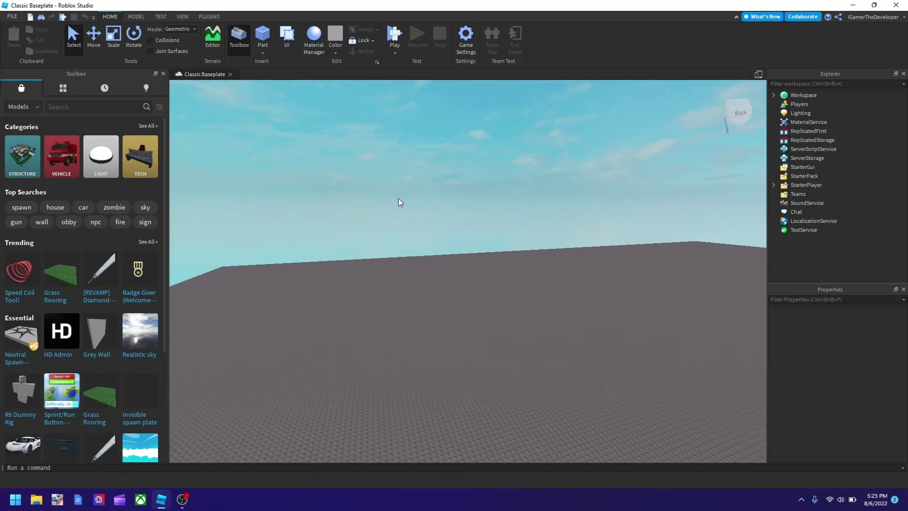
mouse_move(399, 199)
right_mouse_down()
mouse_move(376, 235)
mouse_move(434, 274)
mouse_move(436, 260)
right_mouse_up()
type("m")
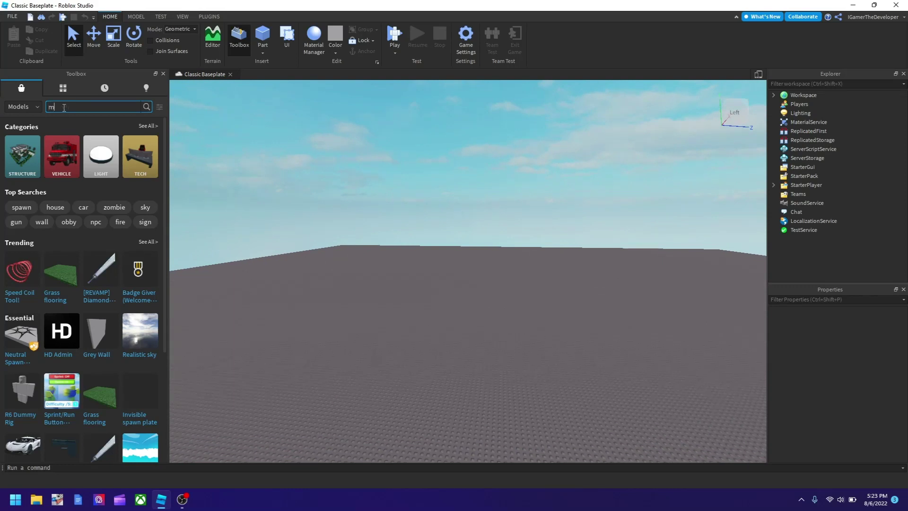
type("ap")
key("Return")
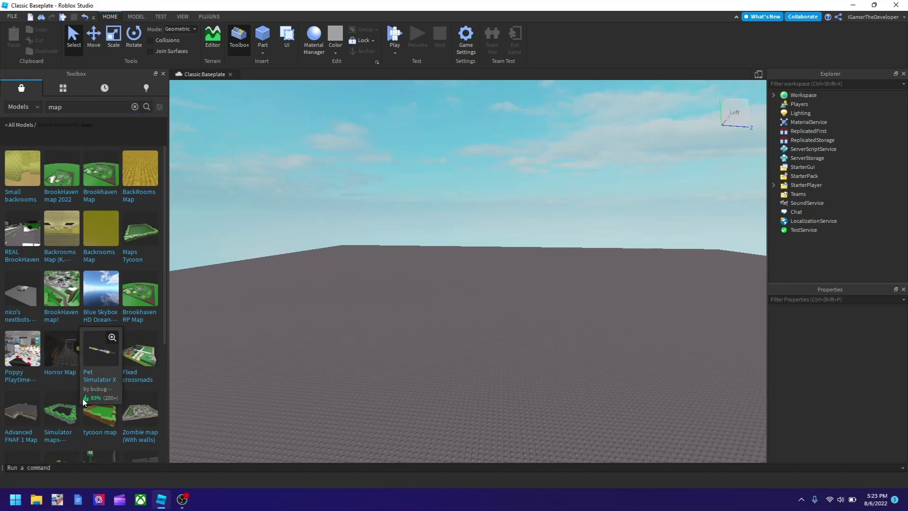
left_click(26, 94)
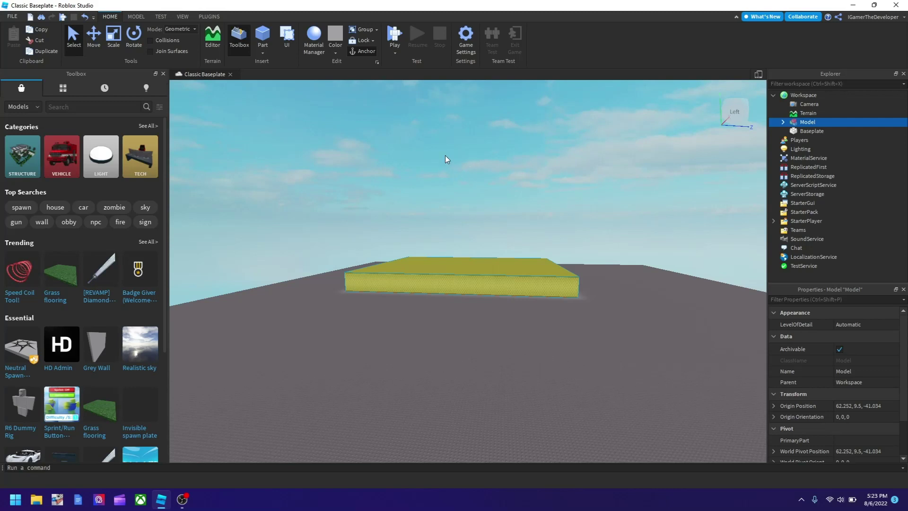
Deselect the map model and fly the camera over the wall into a corridor
left_click(467, 212)
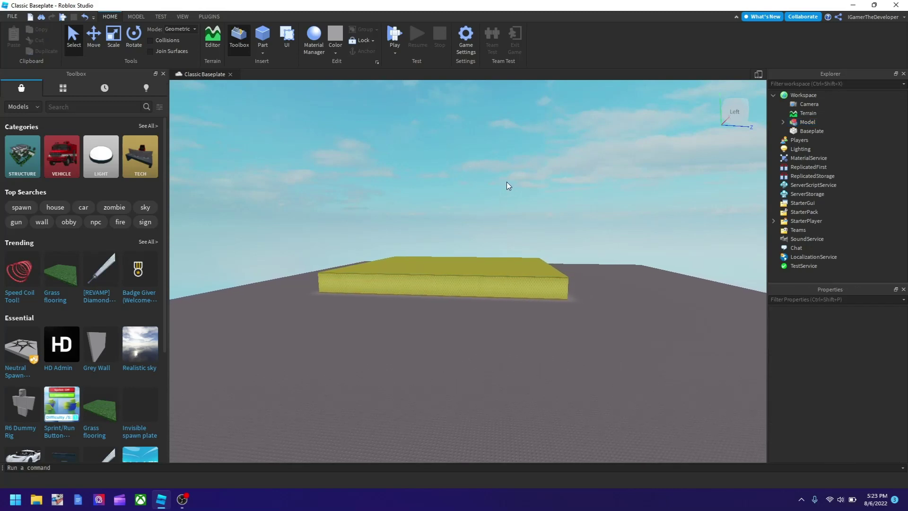
scroll(454, 253, "up", 3)
scroll(466, 314, "up", 2)
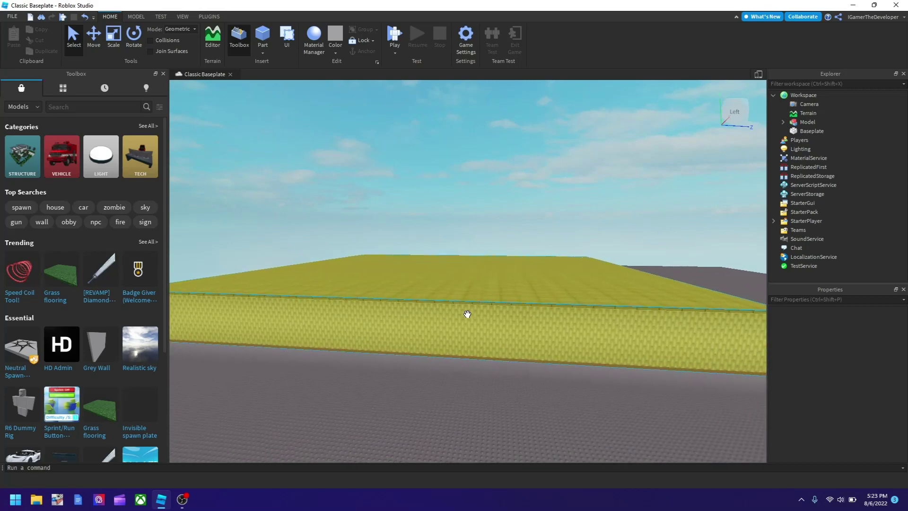
scroll(467, 314, "up", 2)
scroll(466, 313, "up", 1)
scroll(467, 314, "up", 2)
scroll(467, 314, "up", 1)
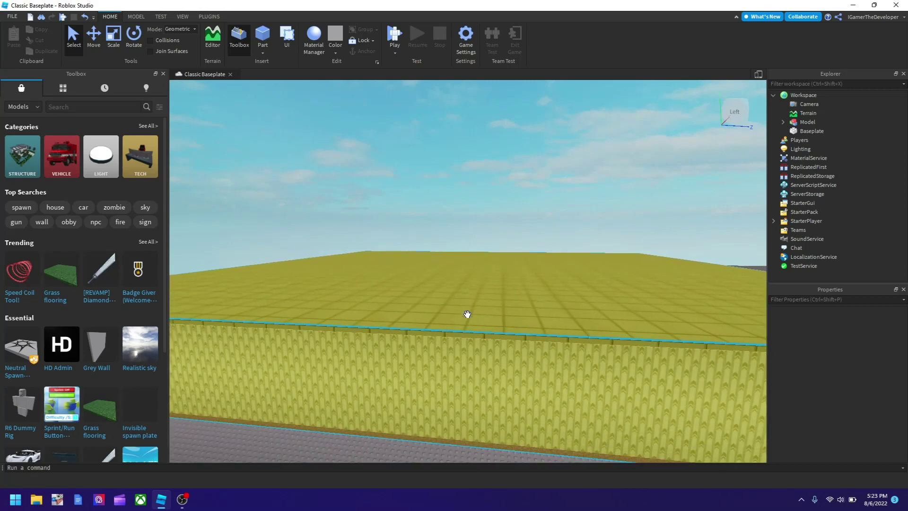
scroll(467, 314, "up", 2)
scroll(466, 313, "up", 2)
scroll(475, 135, "up", 2)
mouse_move(475, 135)
right_mouse_down()
mouse_move(466, 228)
mouse_move(525, 217)
mouse_move(268, 230)
right_mouse_up()
scroll(466, 227, "up", 3)
scroll(465, 227, "up", 2)
scroll(524, 218, "up", 2)
scroll(527, 215, "up", 2)
key("a")
key("w")
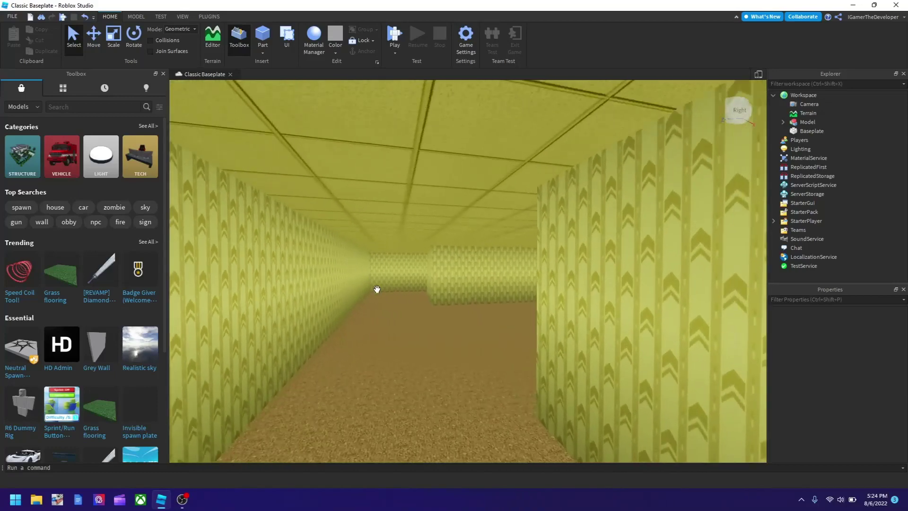
scroll(376, 290, "down", 3)
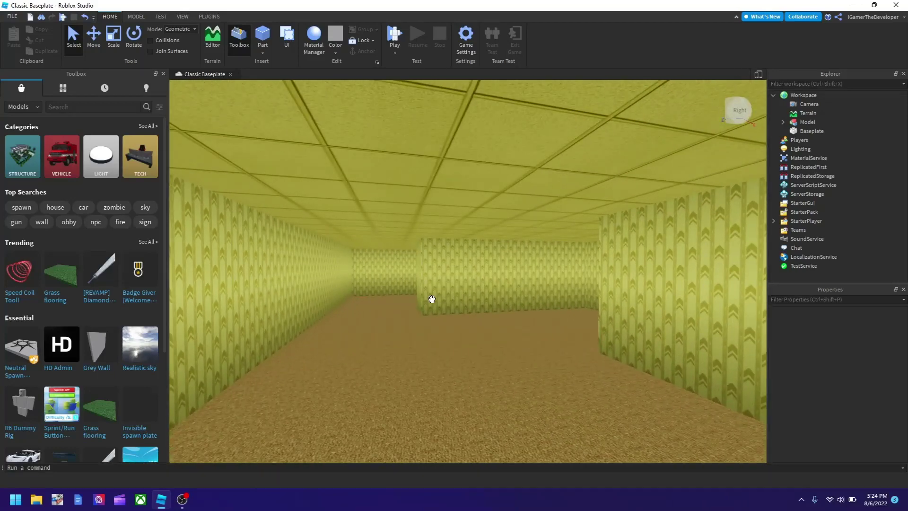
scroll(431, 299, "up", 2)
scroll(440, 294, "up", 2)
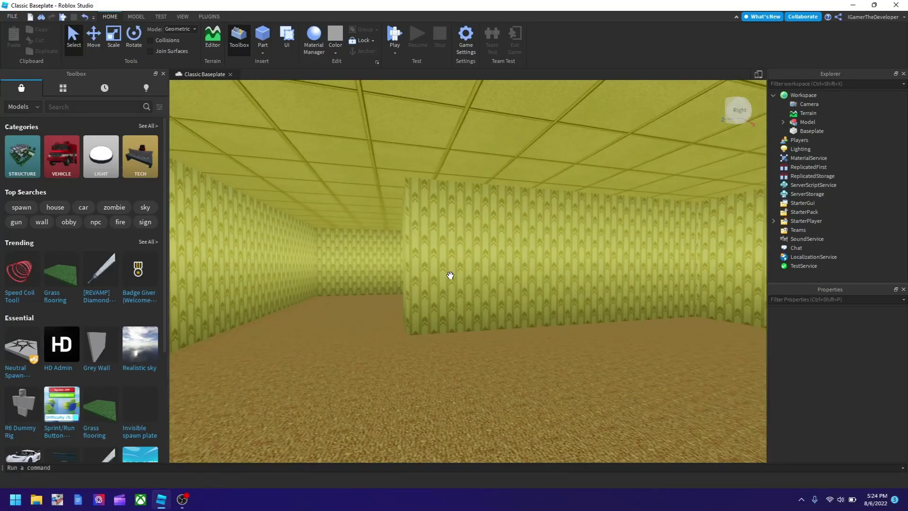
scroll(448, 274, "up", 3)
scroll(449, 276, "down", 3)
Tour the maze through the pillared room to face down a chevron-walled corridor
right_click_drag(449, 276, 457, 279)
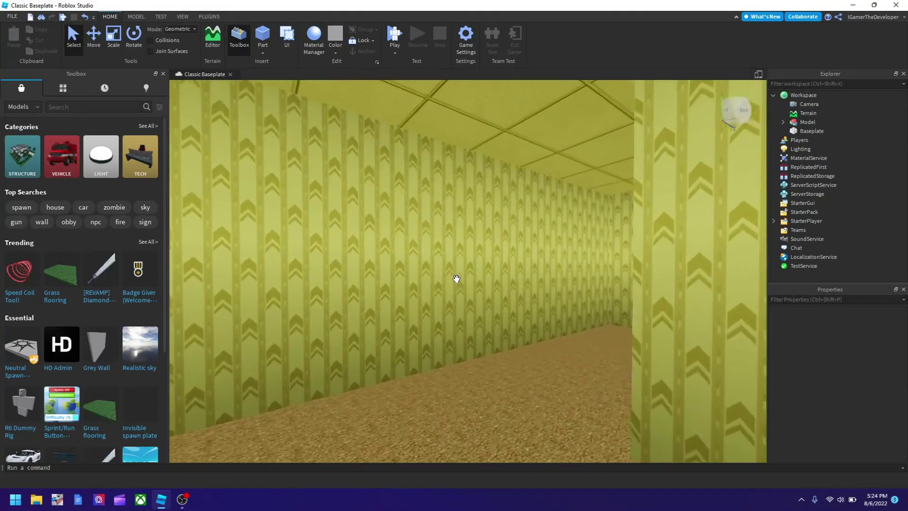
right_click_drag(456, 279, 456, 278)
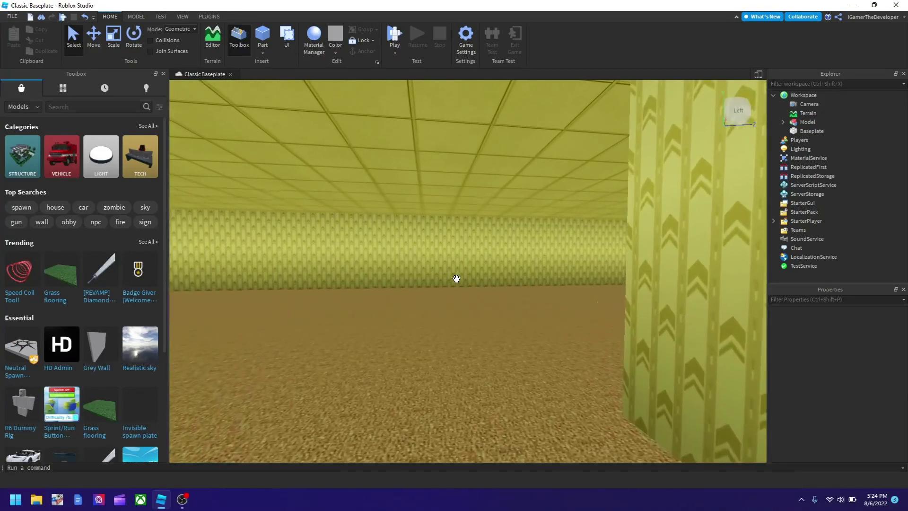
right_click_drag(456, 279, 445, 298)
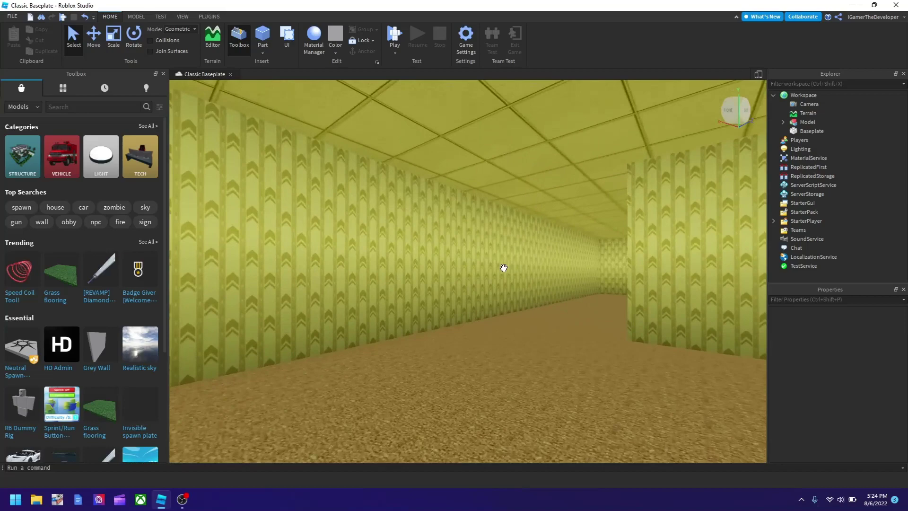
right_click_drag(503, 267, 482, 277)
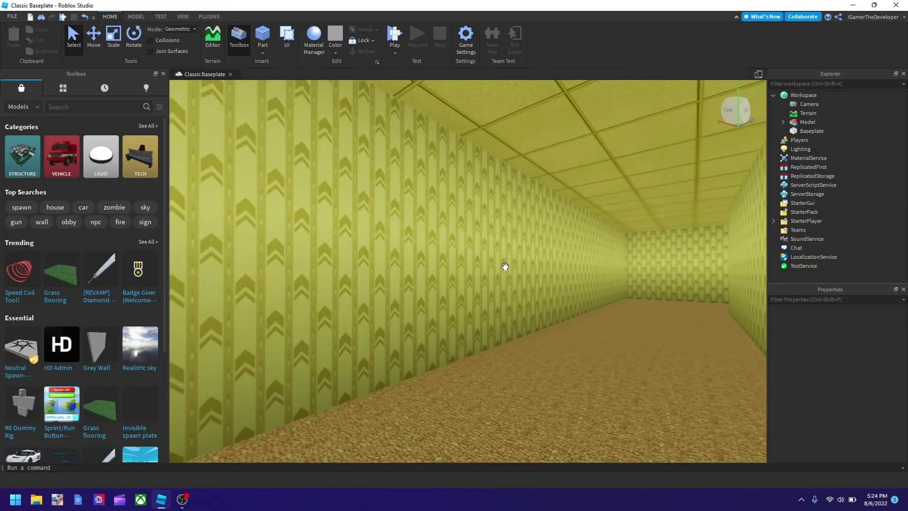
key("w")
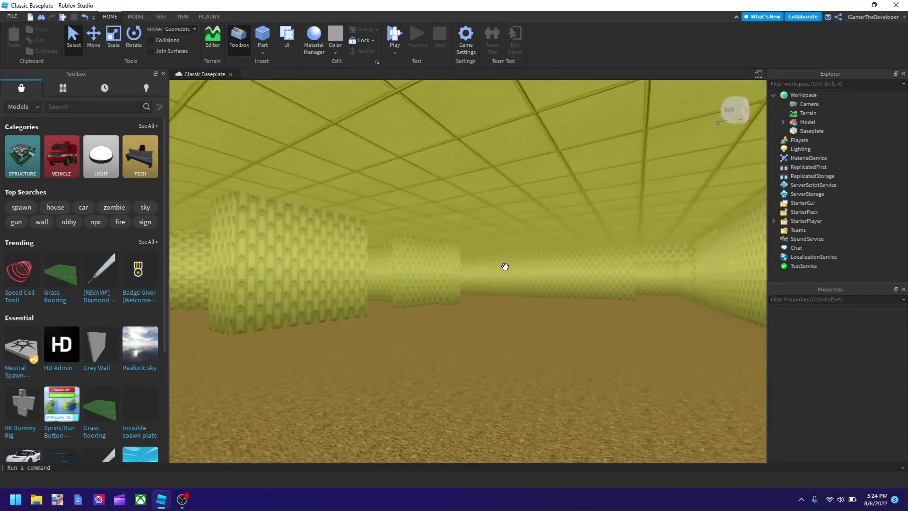
right_click_drag(504, 267, 470, 267)
right_click_drag(285, 182, 177, 53)
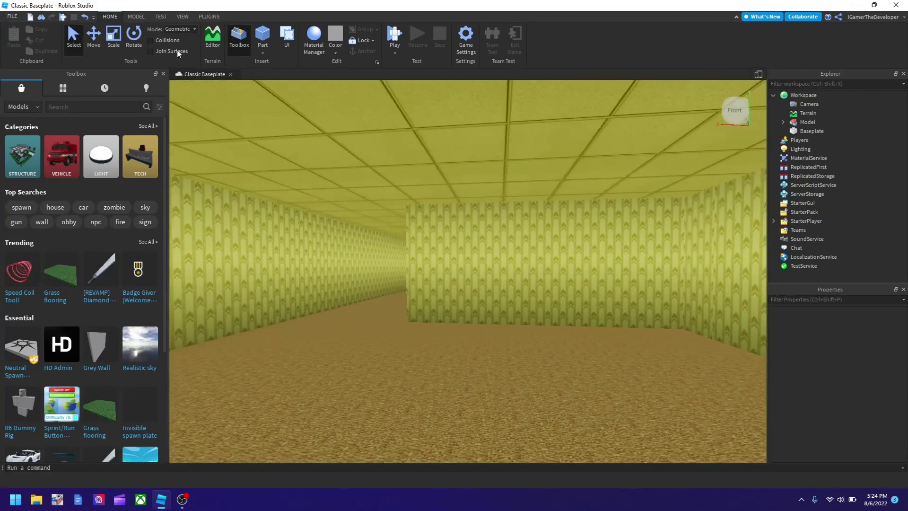
In Studio Settings, set camera speed 0.5, shift speed 0.05 and mouse wheel speed 10
left_click(12, 16)
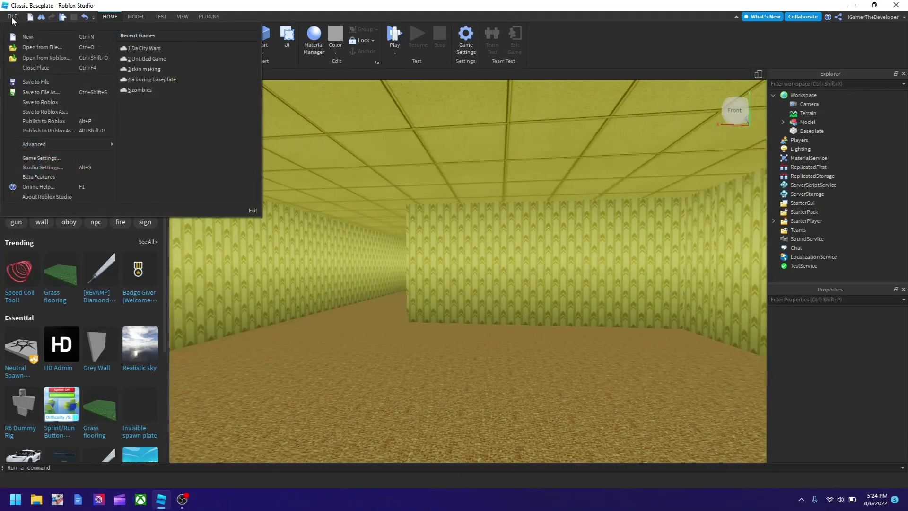
left_click(46, 168)
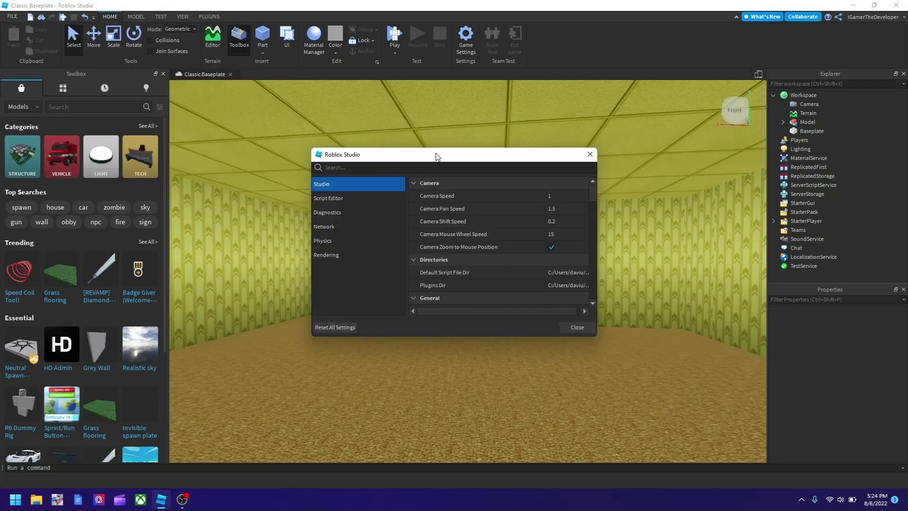
left_click_drag(438, 163, 454, 190)
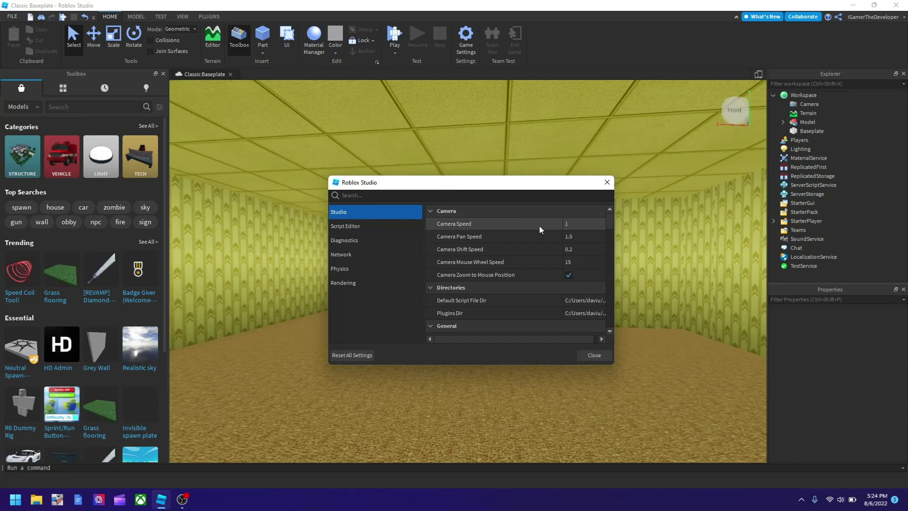
left_click(574, 225)
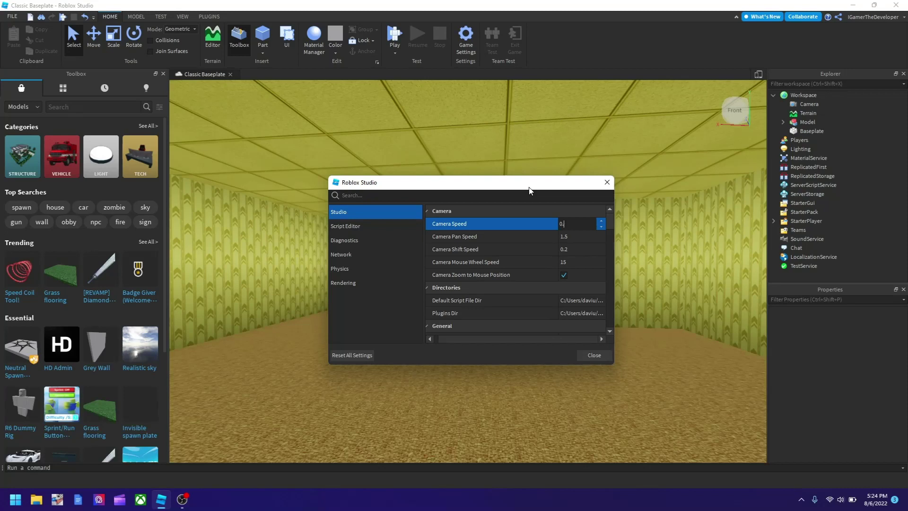
left_click(583, 250)
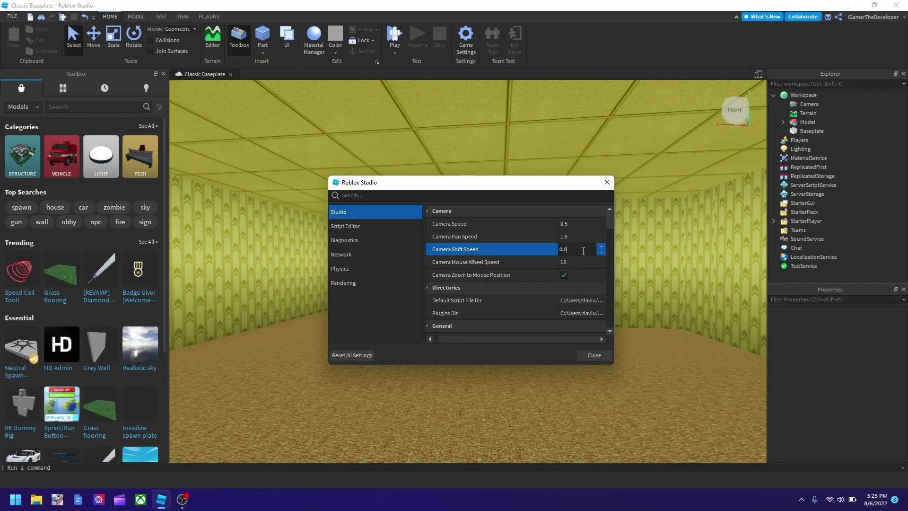
left_click(585, 260)
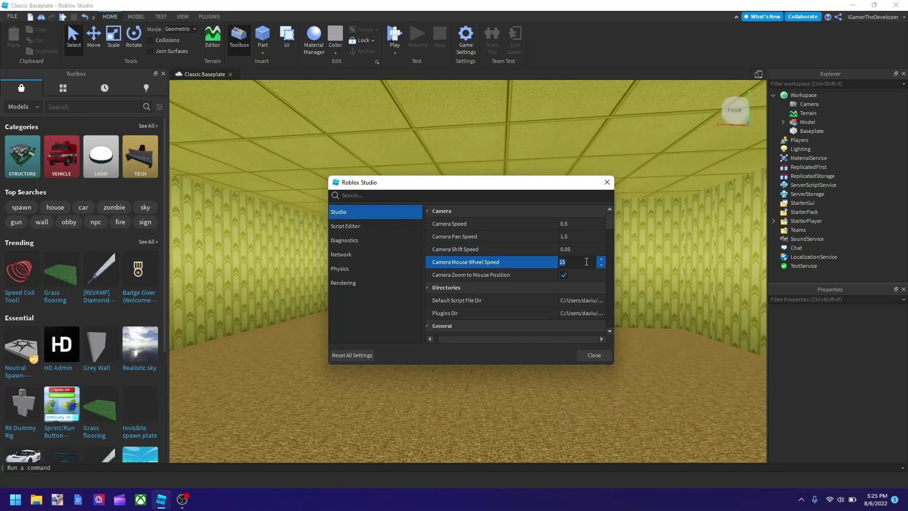
key("BackSpace")
key("BackSpace")
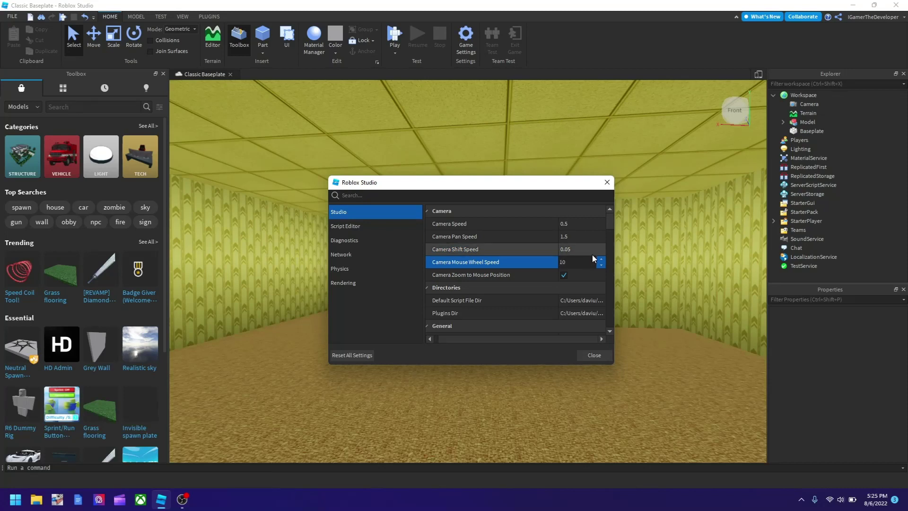
Close the settings and restart Studio without saving Classic Baseplate
left_click(595, 355)
left_click(525, 262)
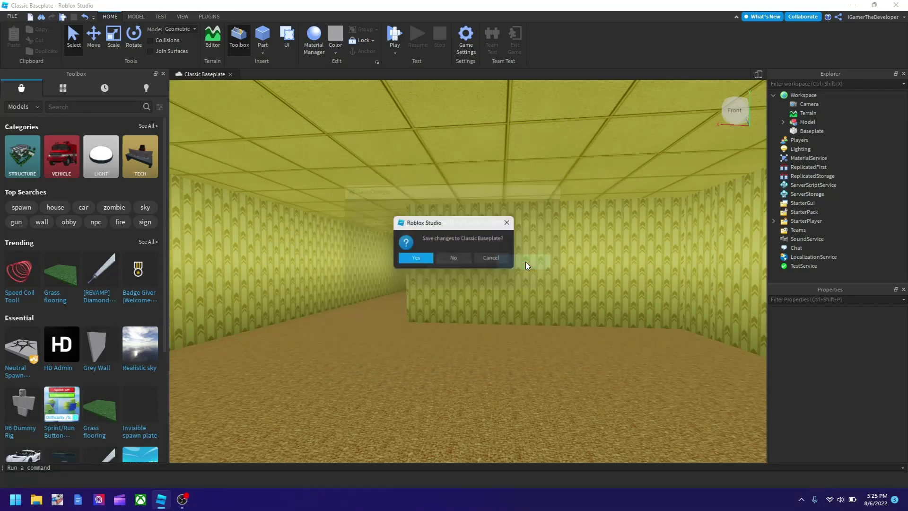
left_click(449, 259)
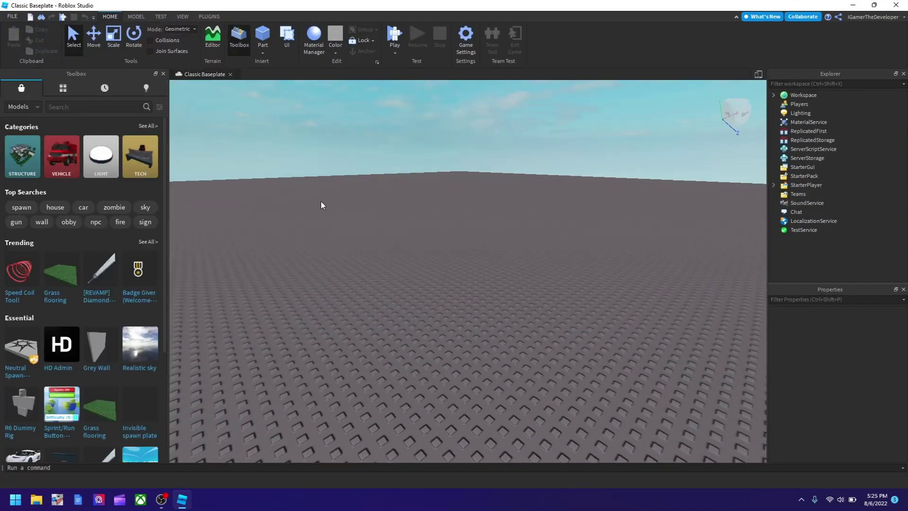
Search the Toolbox for backrooms, insert Small backrooms, and clear the search
right_click_drag(321, 201, 320, 201)
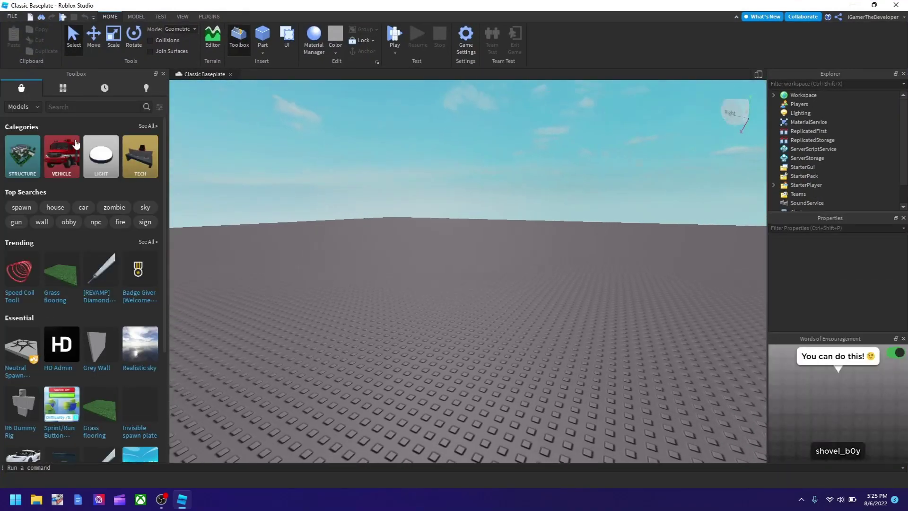
type("ba")
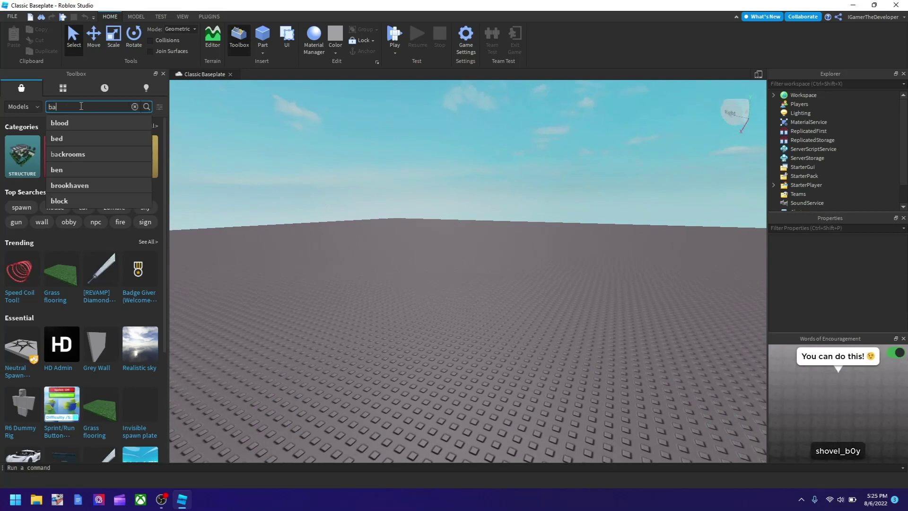
type("ckrooms")
key("Return")
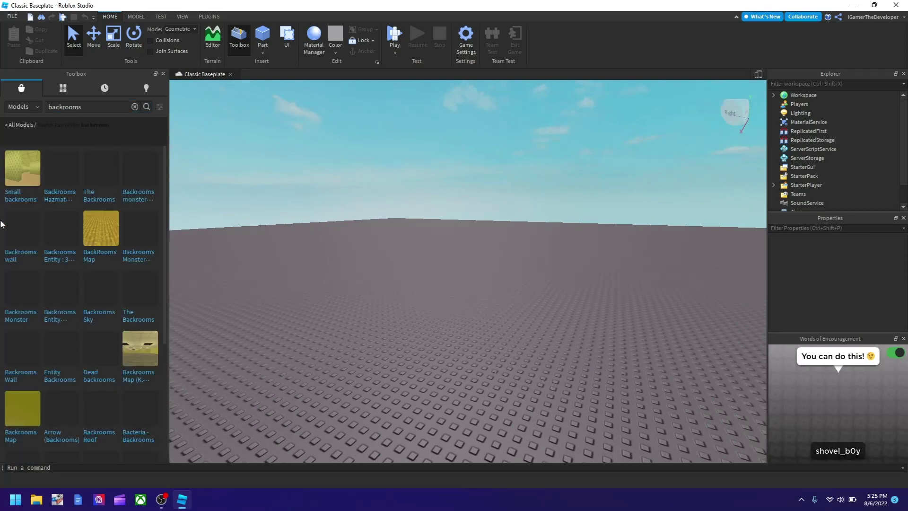
left_click(24, 187)
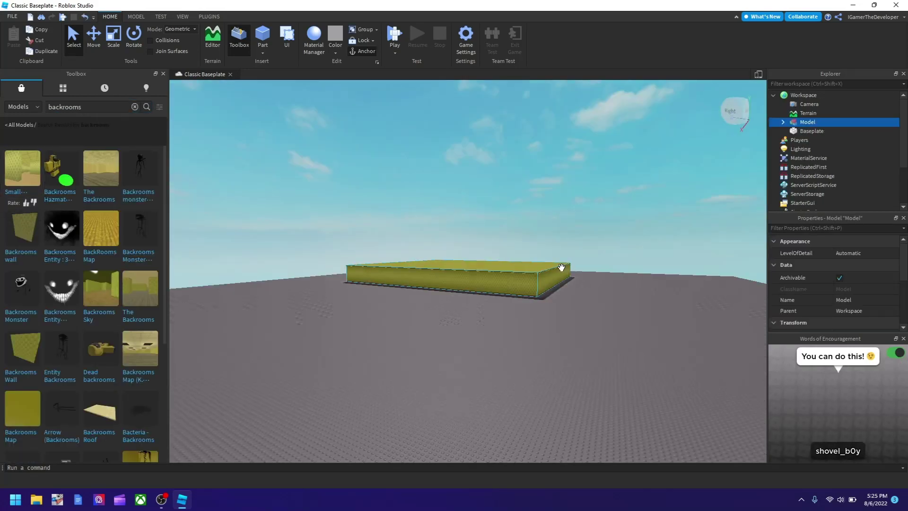
left_click(19, 126)
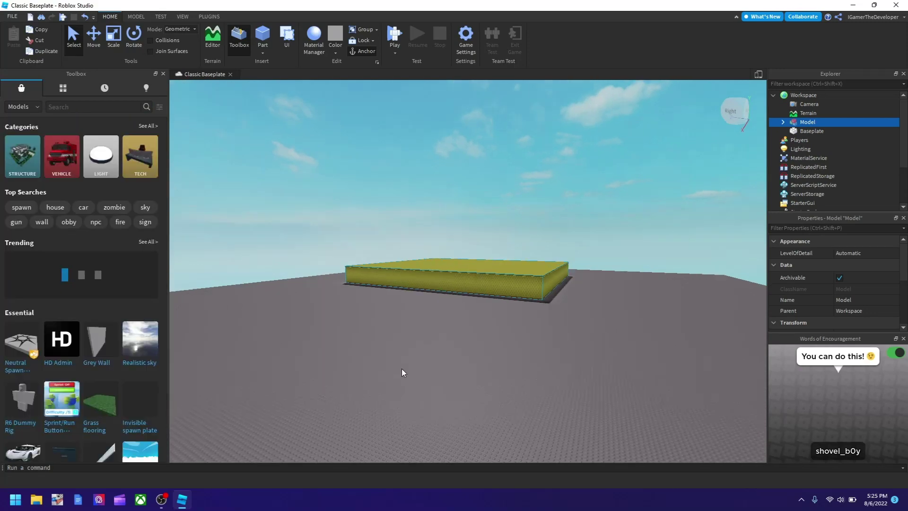
Fly the camera up to the maze and into its yellow corridors
key("w")
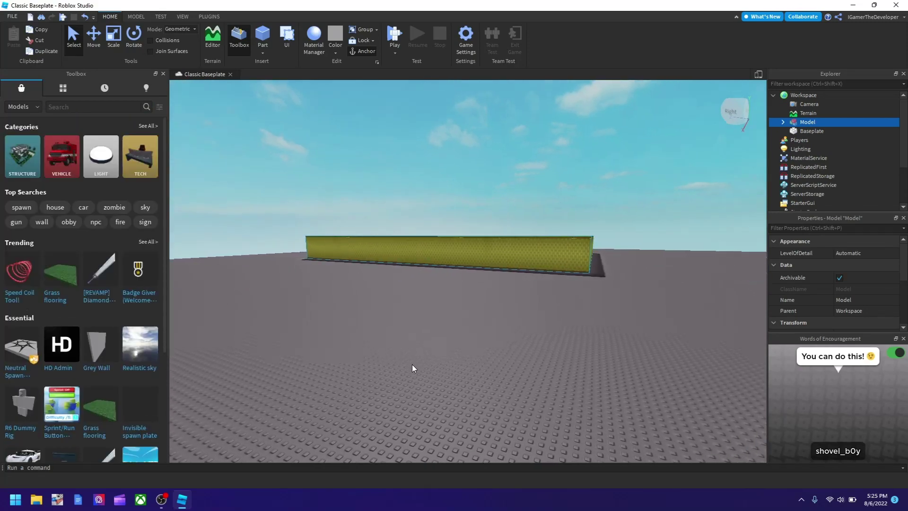
key("w")
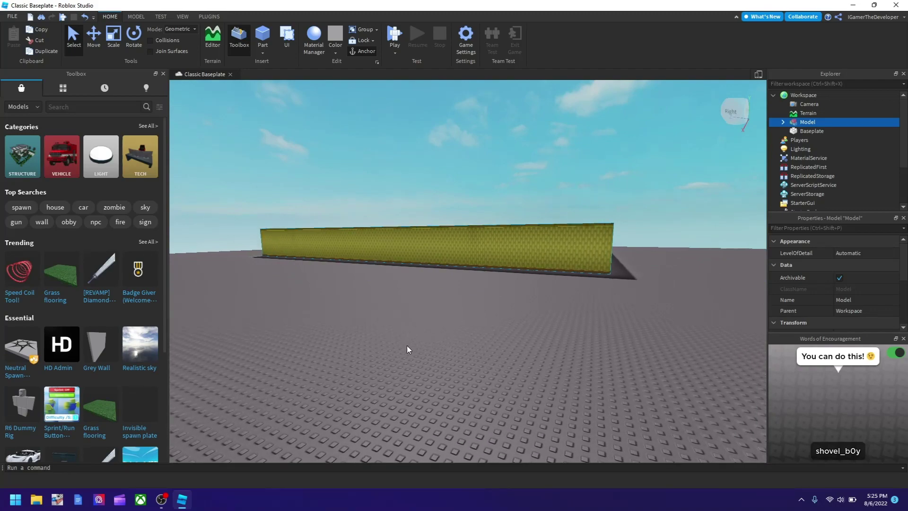
key("w")
key("w")
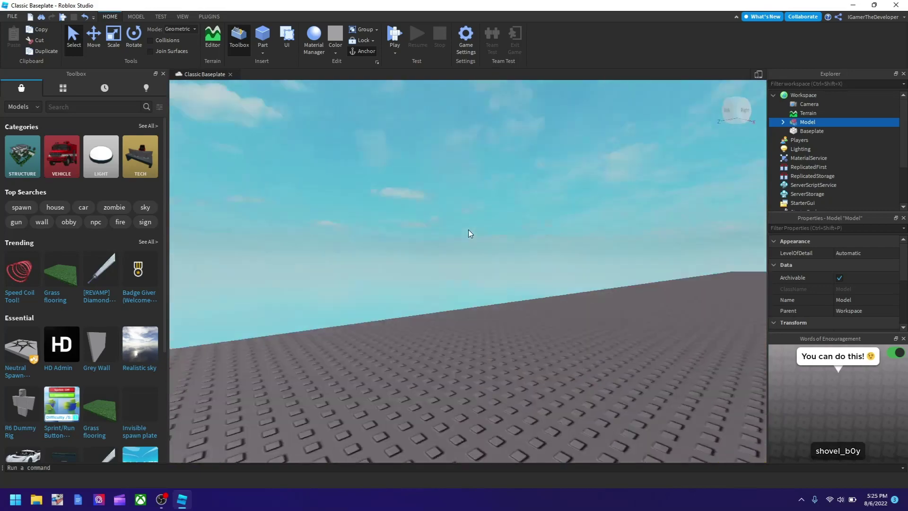
right_click_drag(464, 234, 469, 230)
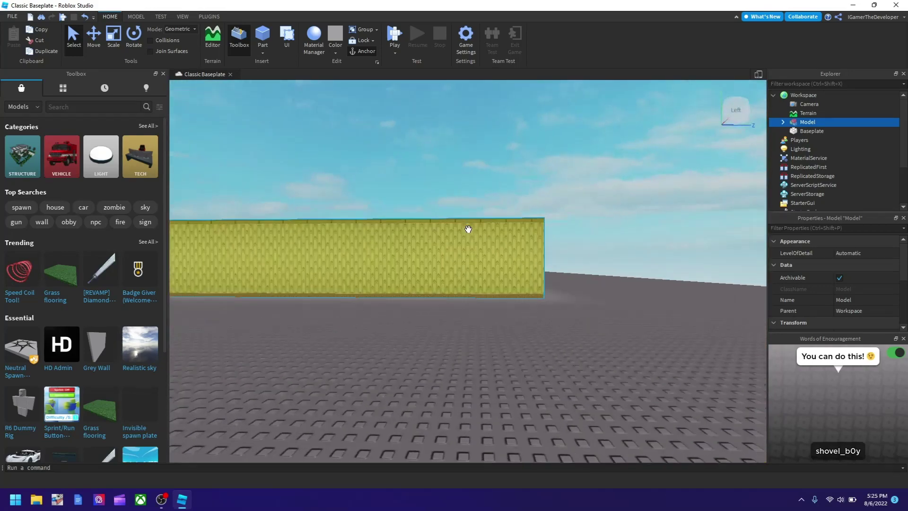
key("w")
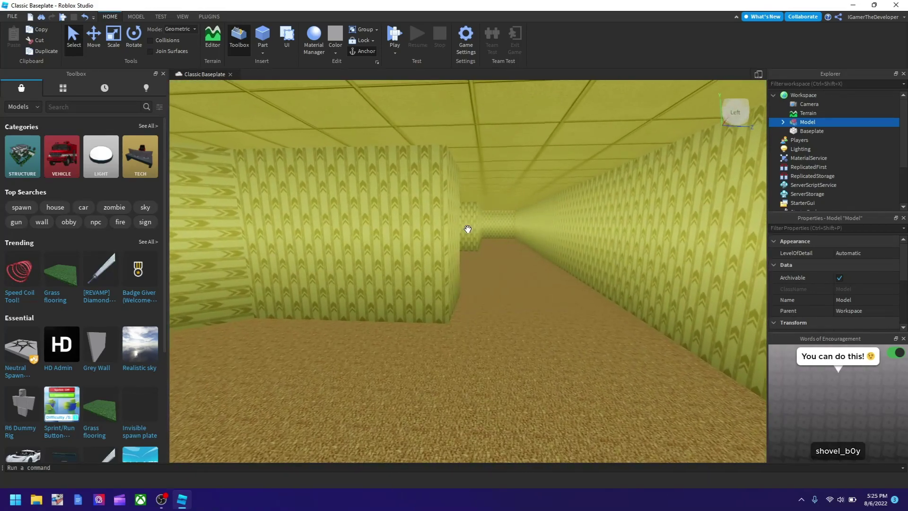
key("w")
mouse_move(411, 222)
right_mouse_down()
mouse_move(316, 221)
mouse_move(276, 300)
right_mouse_up()
key("w")
key("w")
key("w")
key("w")
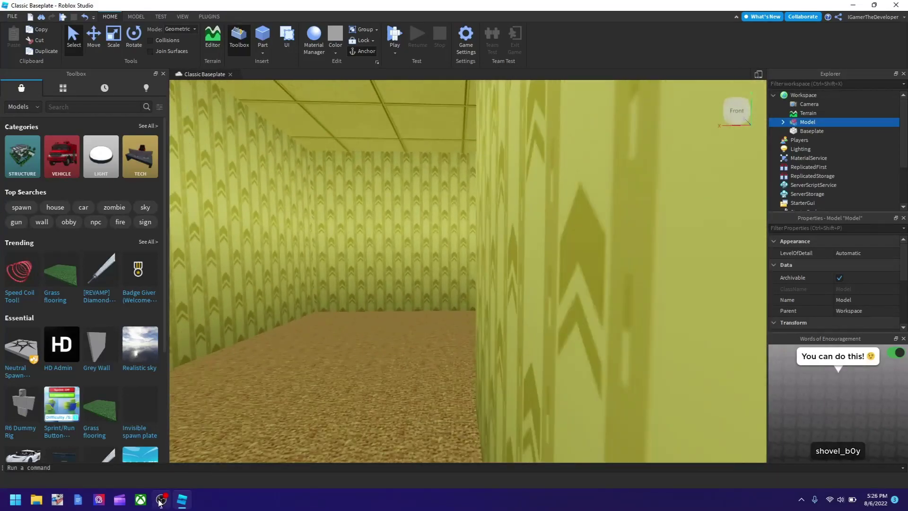